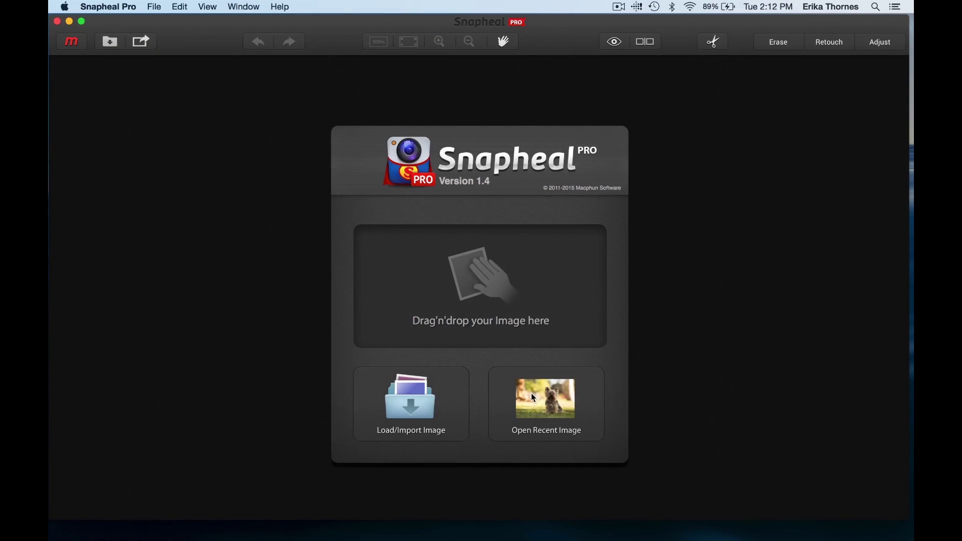
- Open the recently used Yorkshire terrier photo for editing
click(535, 398)
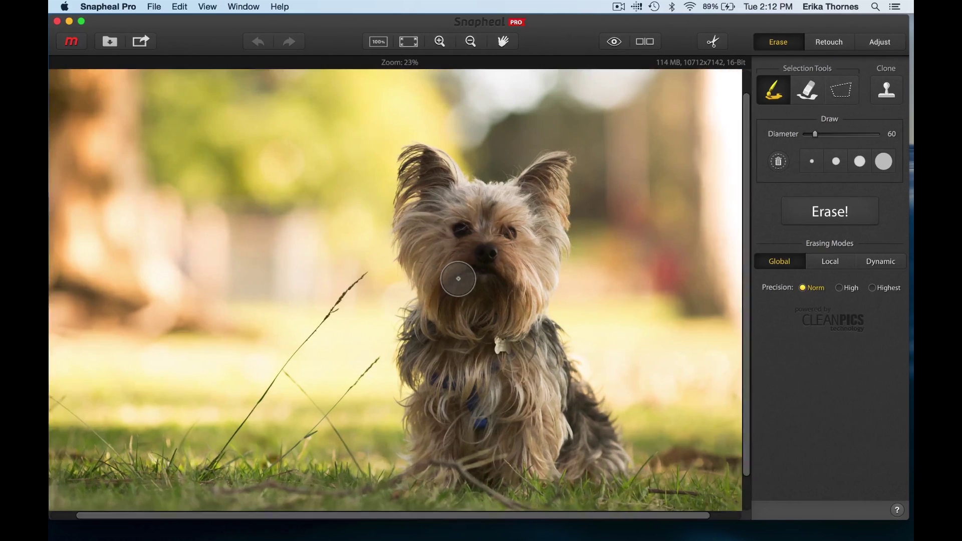
- Set the erase brush diameter to 36 and paint the first tall grass stalk red
scroll(459, 279, up, 2)
scroll(458, 277, left, 2)
drag(302, 352, 411, 249)
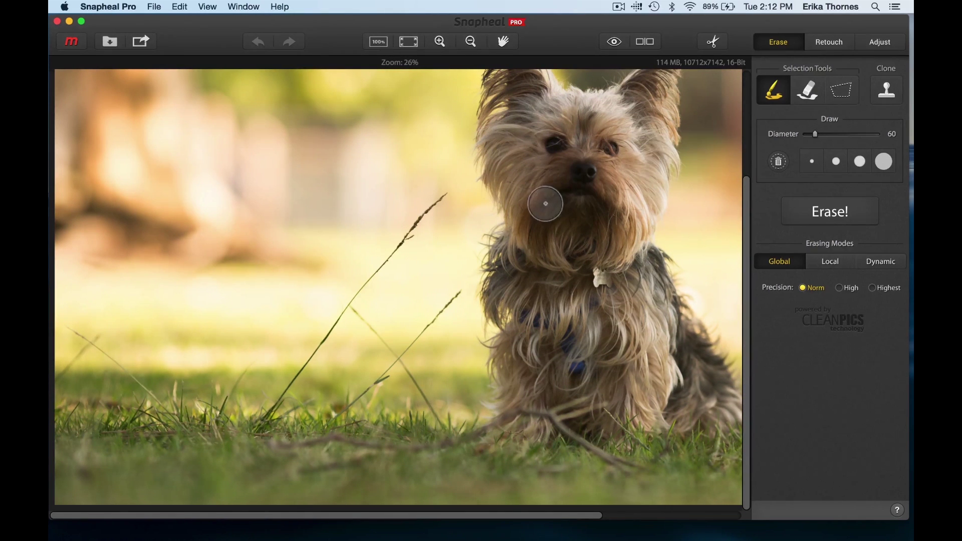
key(bracketleft)
key(bracketleft)
key(bracketleft)
key(bracketleft)
key(bracketright)
key(bracketright)
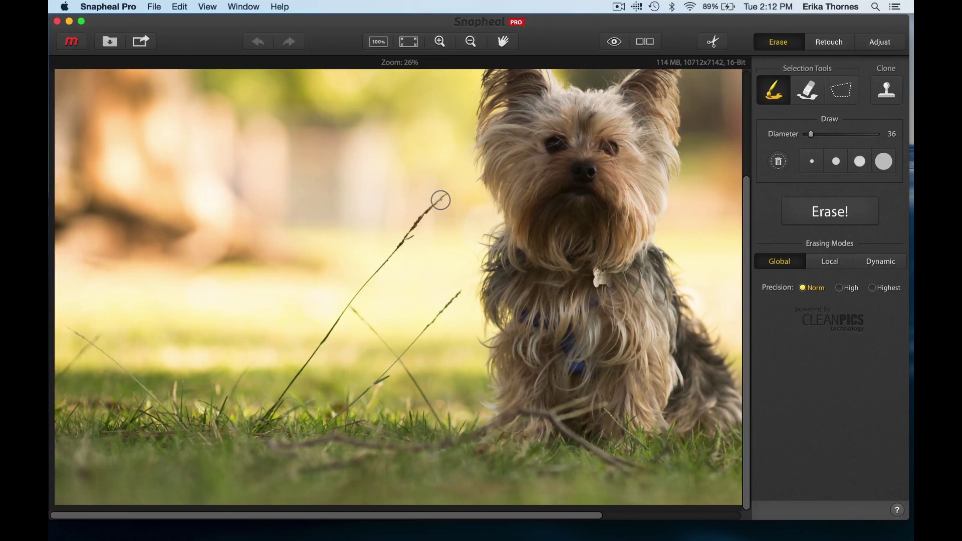
mouse_move(449, 193)
mouse_down()
mouse_move(403, 231)
mouse_move(420, 219)
mouse_move(277, 400)
mouse_move(371, 331)
mouse_move(429, 407)
mouse_up()
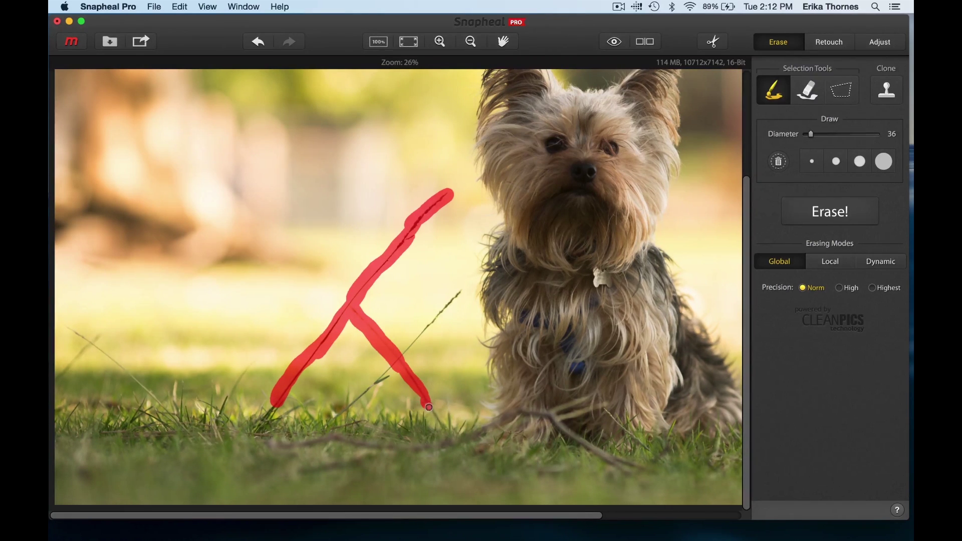
- Paint red erase marks over the remaining grass blades across the left foreground
click(458, 295)
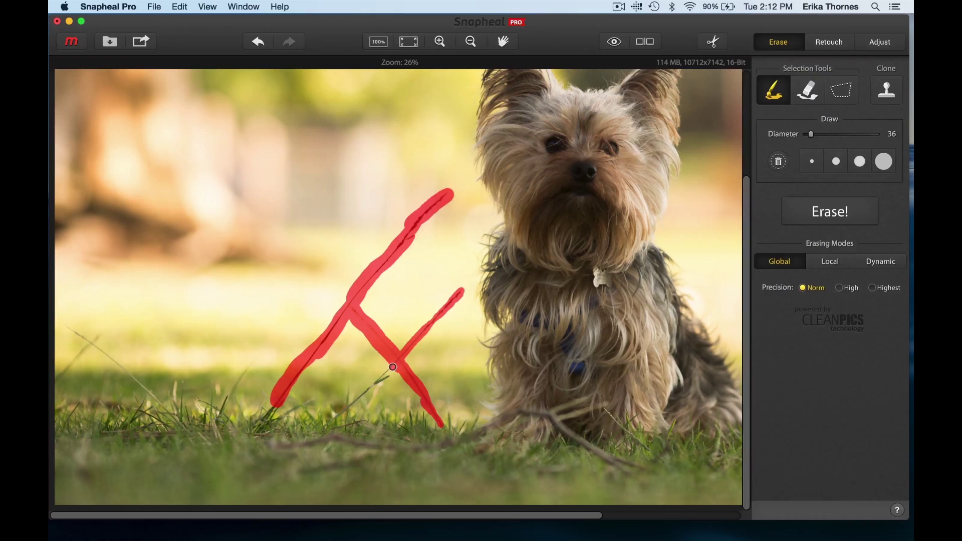
drag(386, 375, 334, 416)
drag(63, 332, 167, 411)
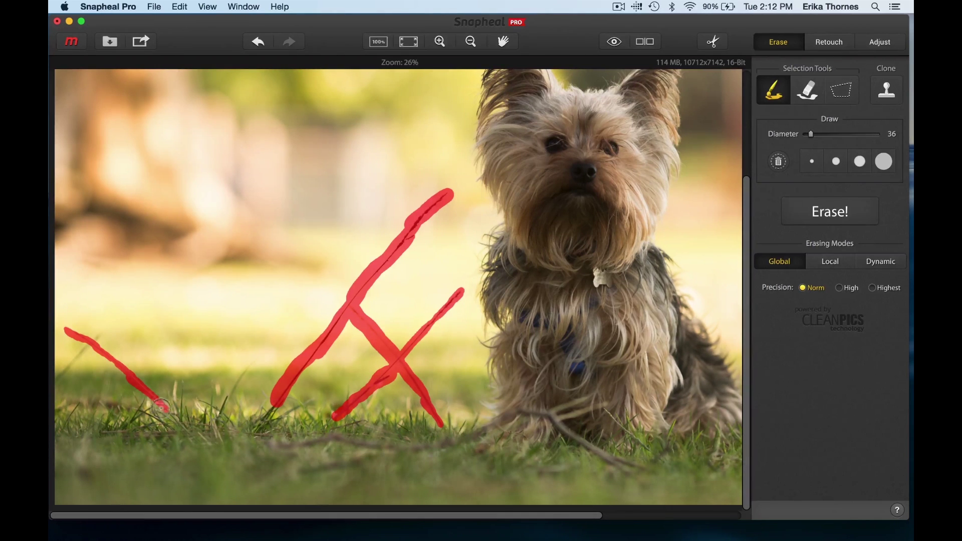
drag(236, 387, 264, 357)
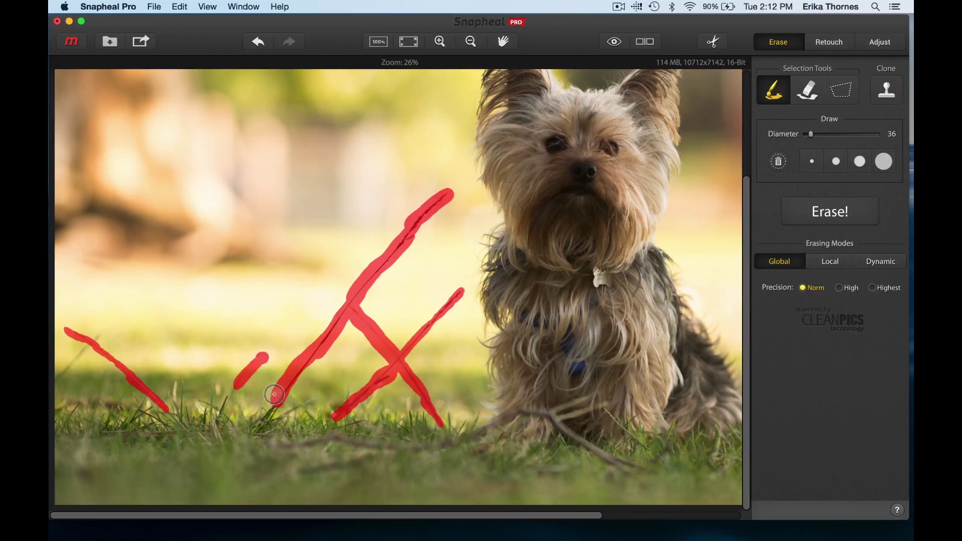
drag(57, 380, 99, 336)
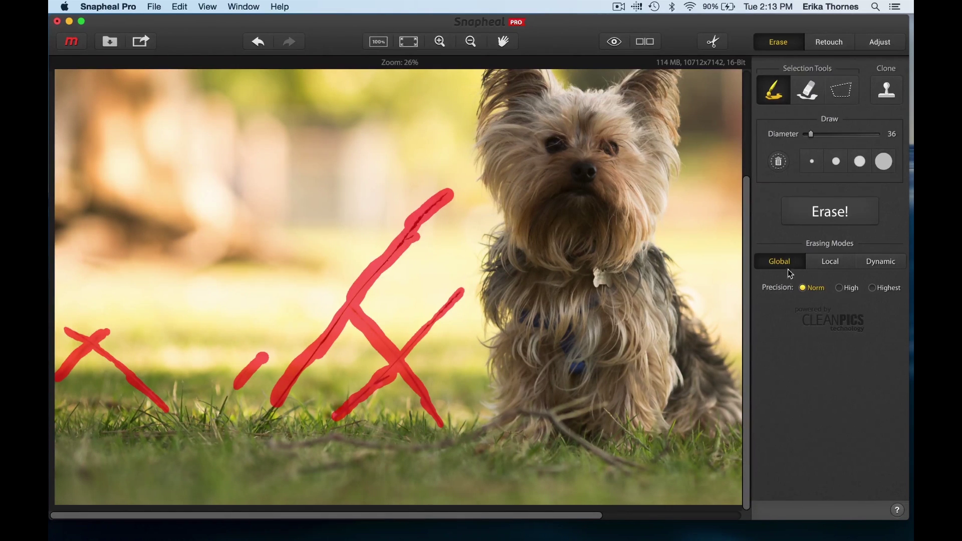
- Erase the marked grass in Local mode, then mark and erase the leftover grass bits
click(835, 265)
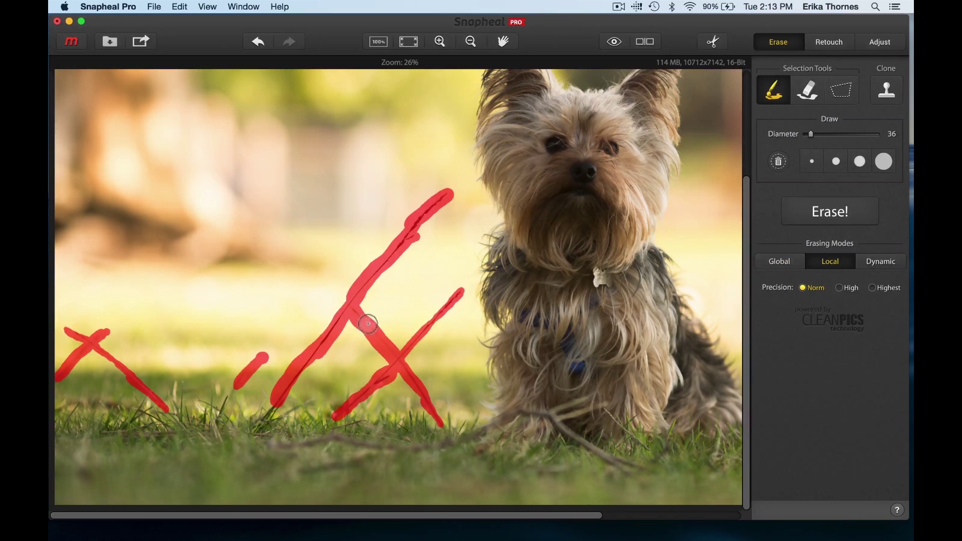
click(830, 213)
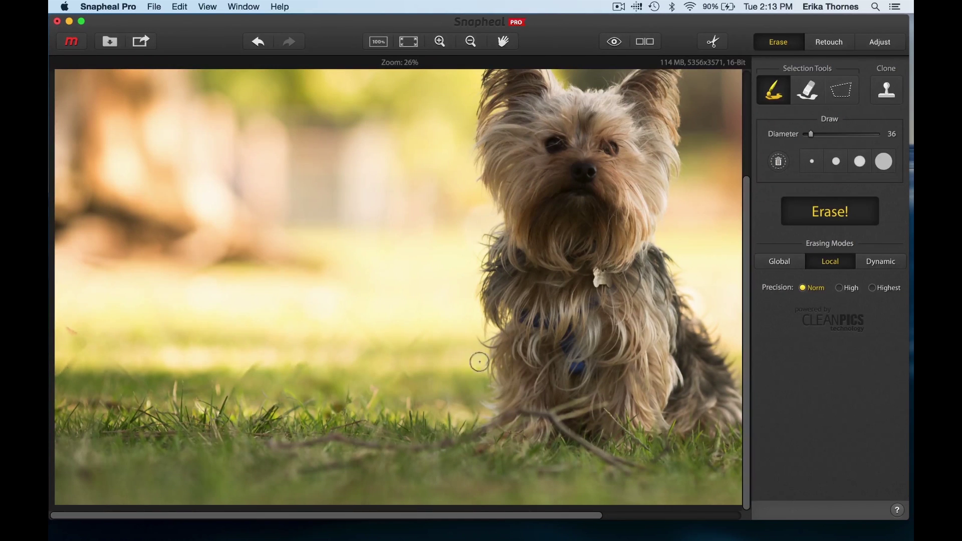
mouse_move(63, 333)
mouse_down()
mouse_move(88, 342)
mouse_move(71, 363)
mouse_up()
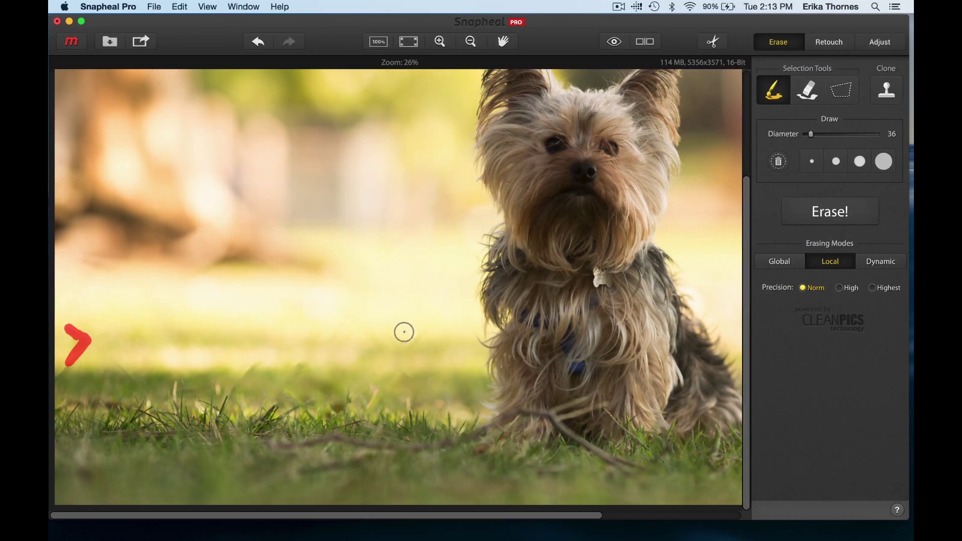
drag(410, 348, 424, 332)
click(814, 223)
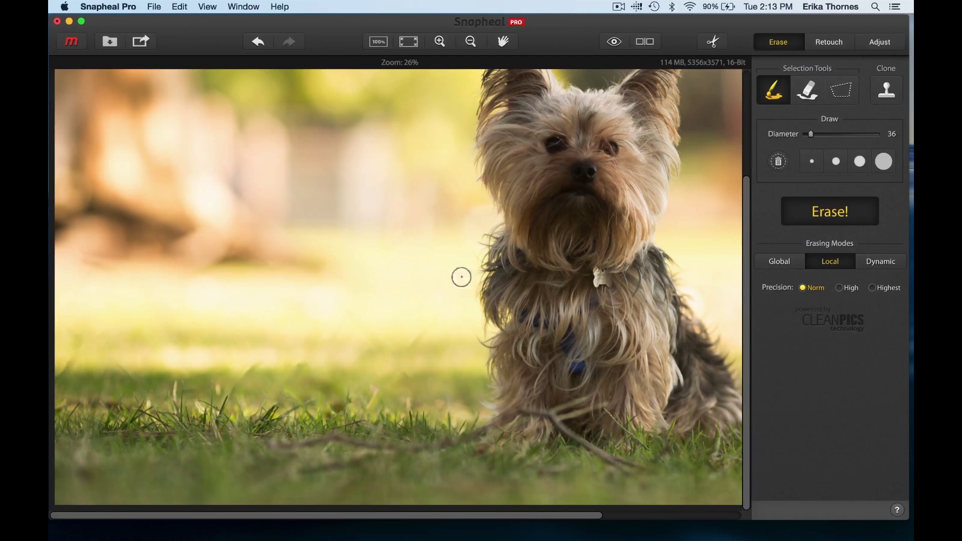
key(super+0)
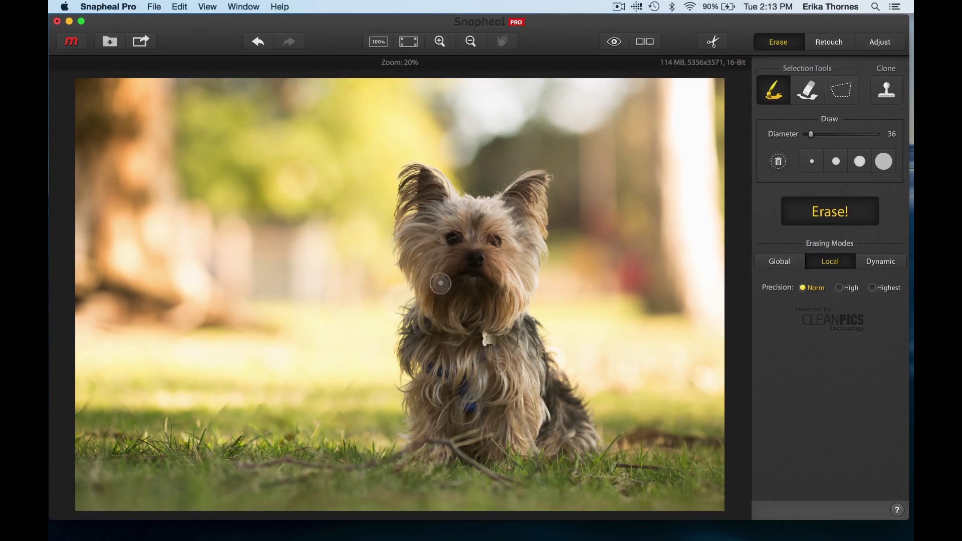
- Brighten the terrier's face with a size 151 retouch brush at exposure +19
click(838, 46)
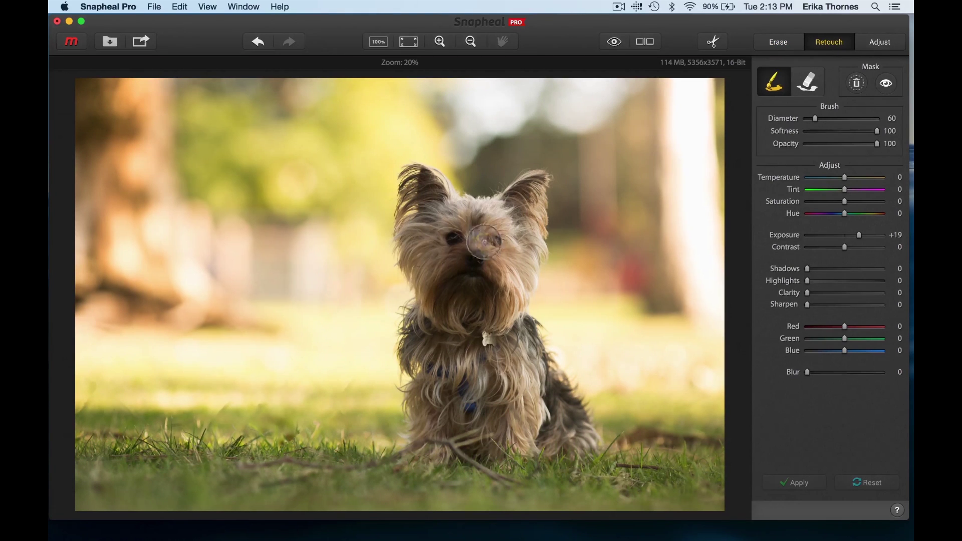
key(bracketright)
key(bracketright)
key(bracketright)
key(bracketright)
key(bracketright)
key(bracketright)
key(bracketright)
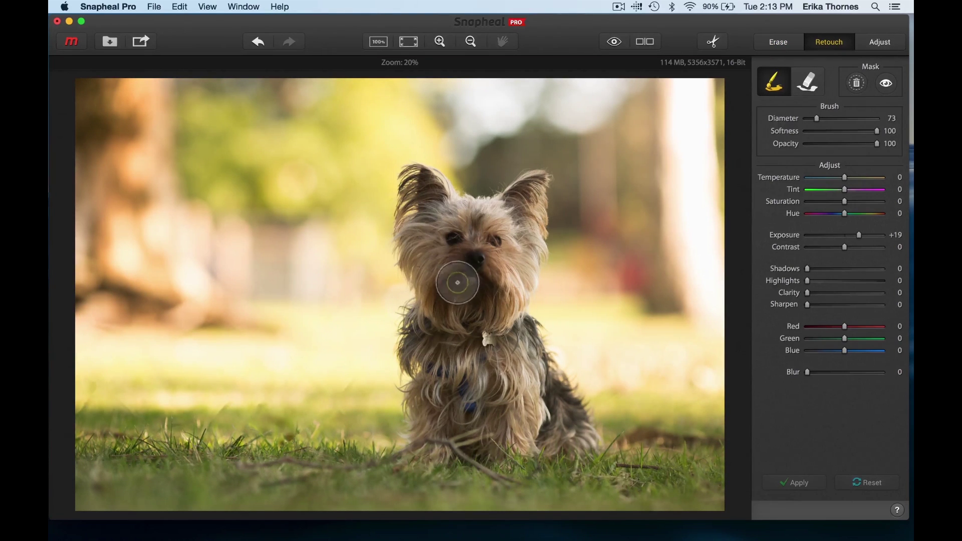
key(bracketright)
key(bracketright)
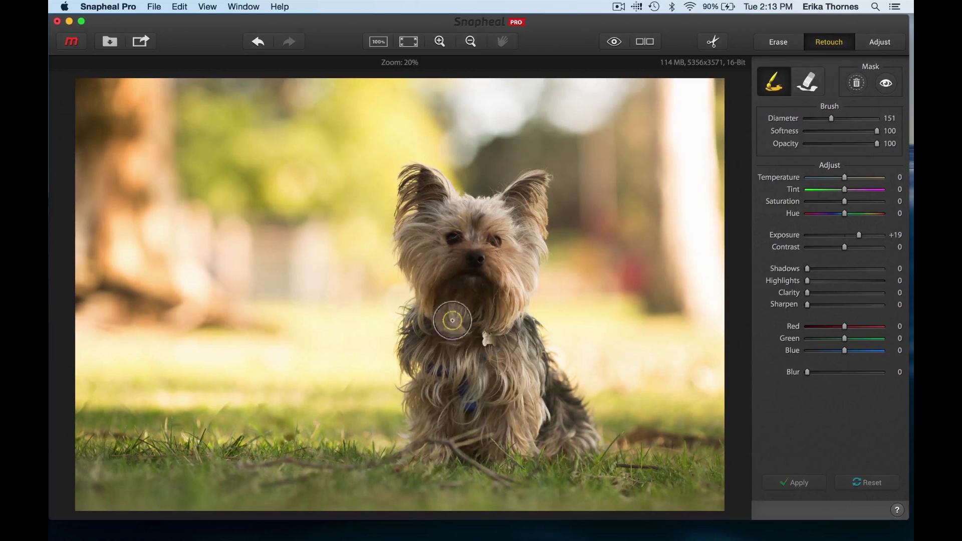
drag(451, 318, 476, 277)
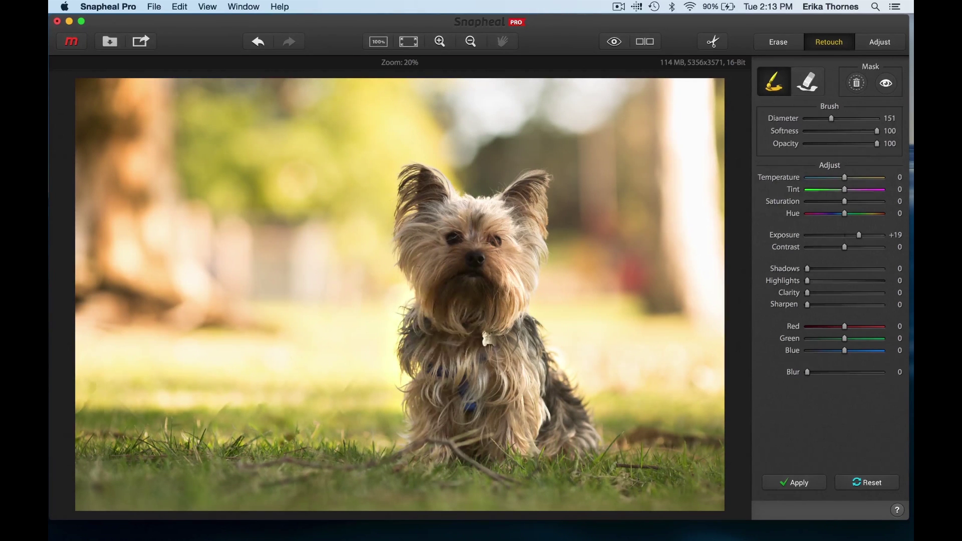
- Set the face retouch sliders to Contrast -14, Shadows 20 and Clarity 19
drag(845, 247, 834, 248)
click(822, 269)
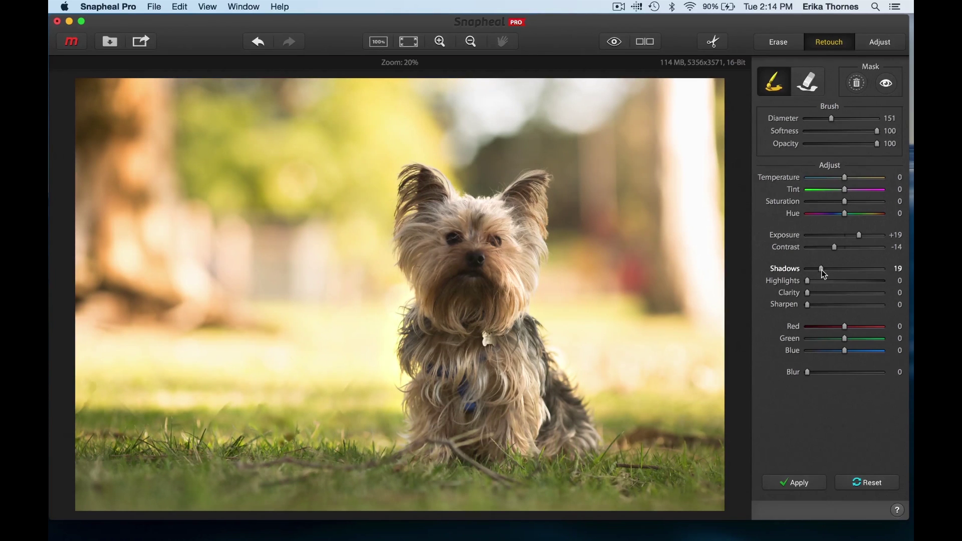
drag(822, 270, 818, 271)
click(821, 294)
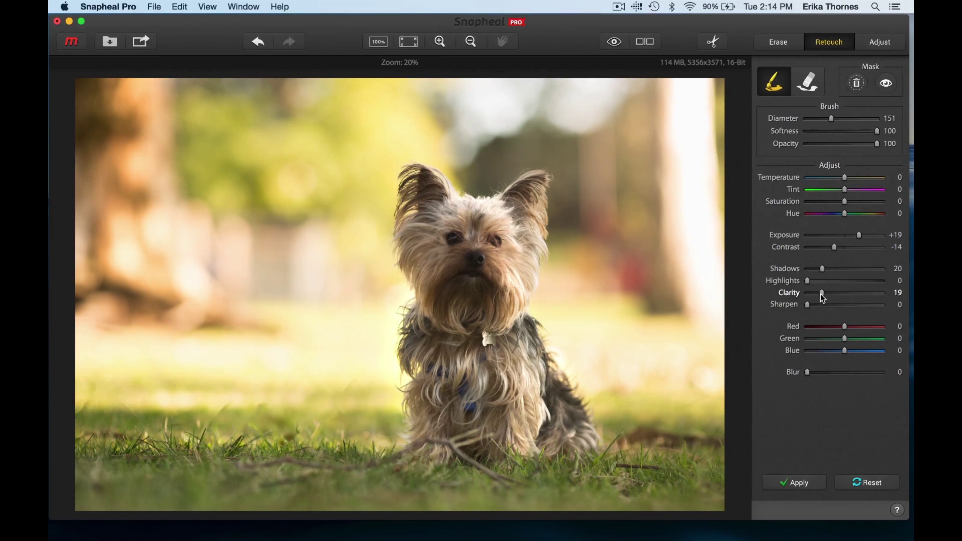
click(880, 44)
- Confirm the retouch, then set exposure +4, brightness -4, shadows 14, temperature +2, tint +1
click(558, 195)
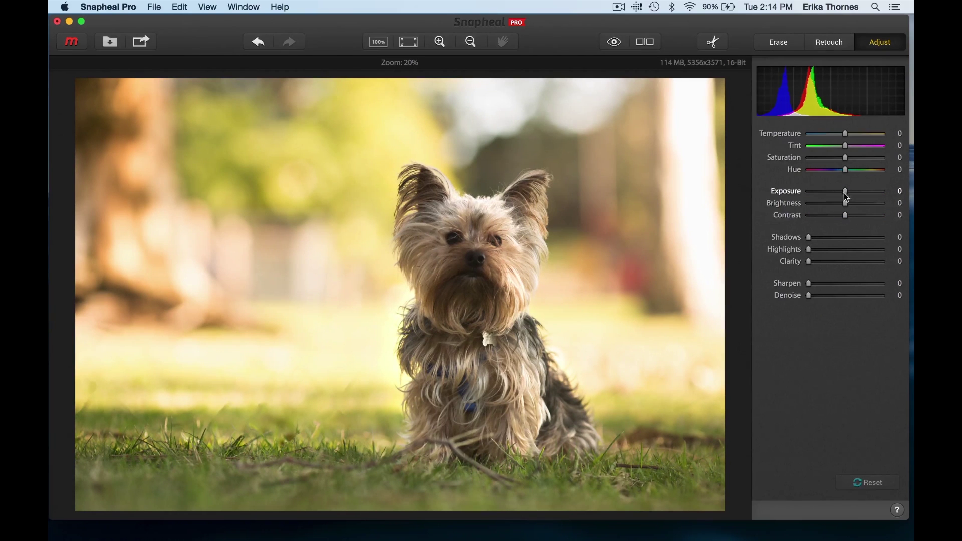
drag(845, 194, 843, 206)
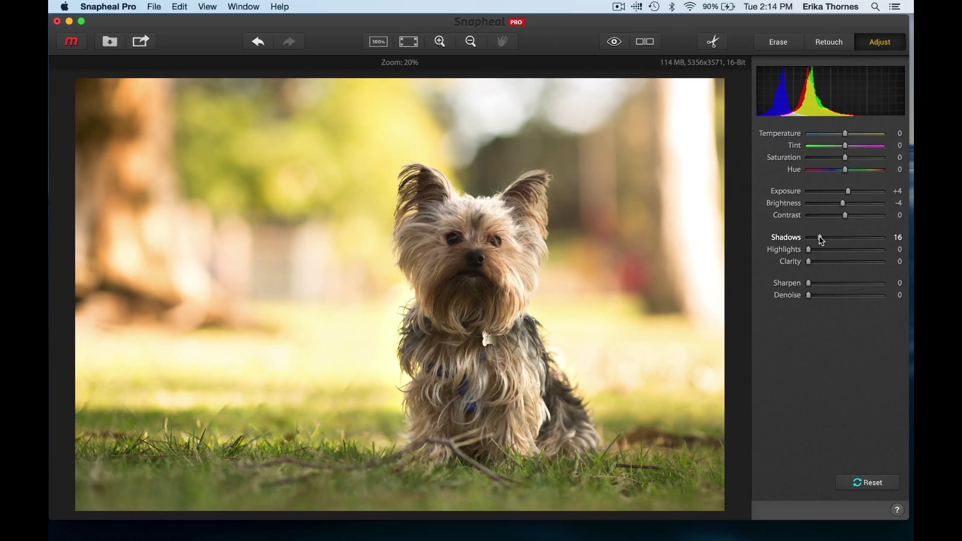
drag(821, 241, 820, 241)
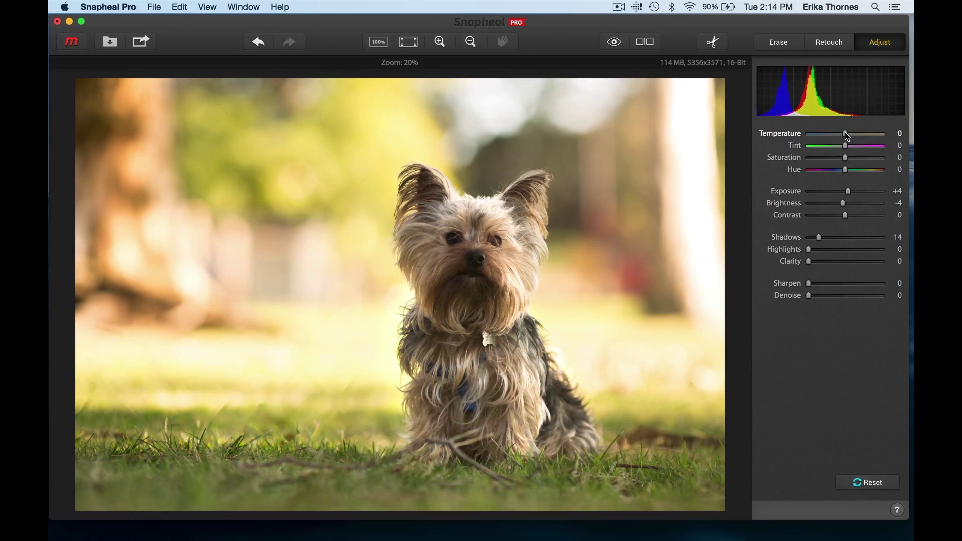
drag(850, 137, 849, 140)
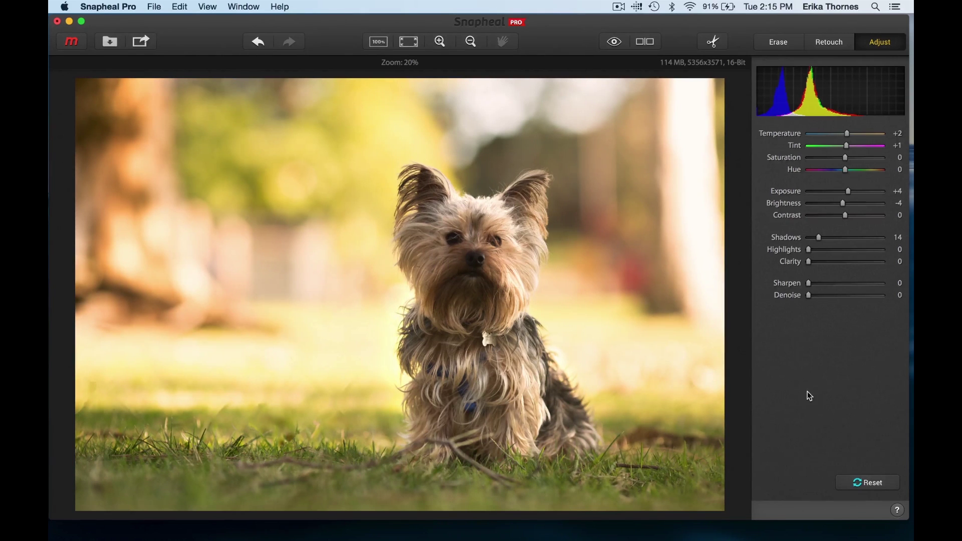
- Show the original and edited terrier photos side by side in Before/After view
click(644, 44)
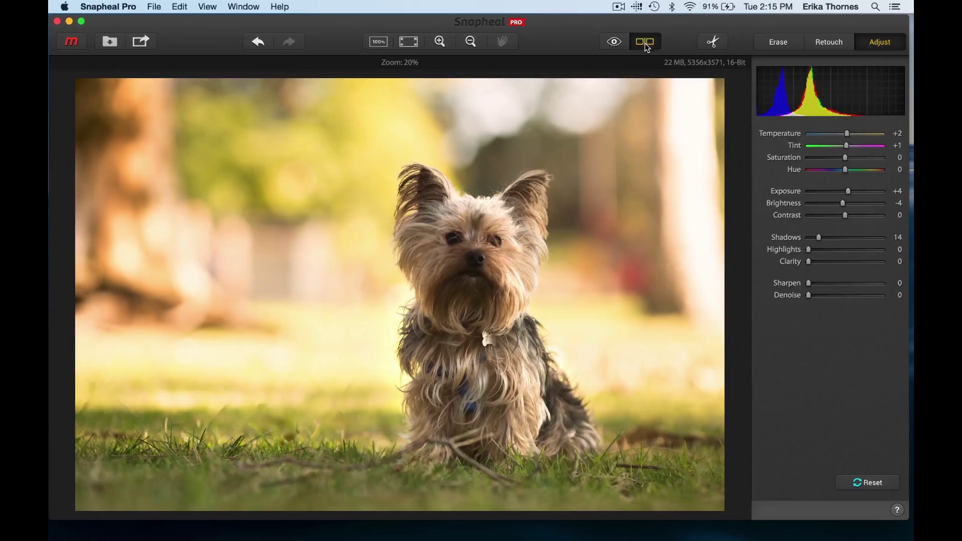